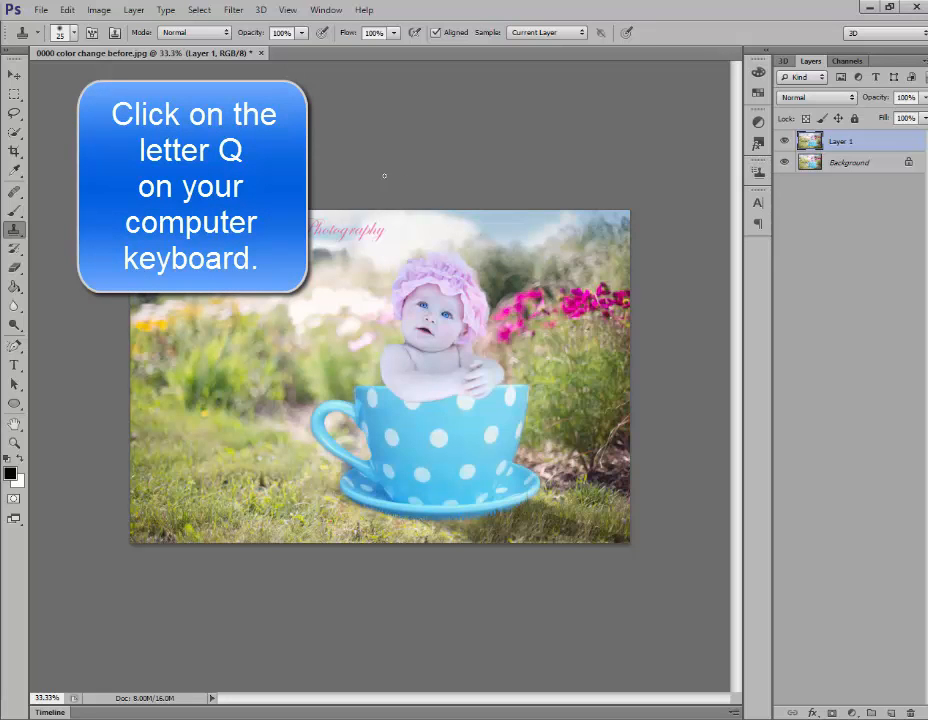
- Enter Quick Mask mode and choose the Brush tool with the hard round 19 px brush preset
key(q)
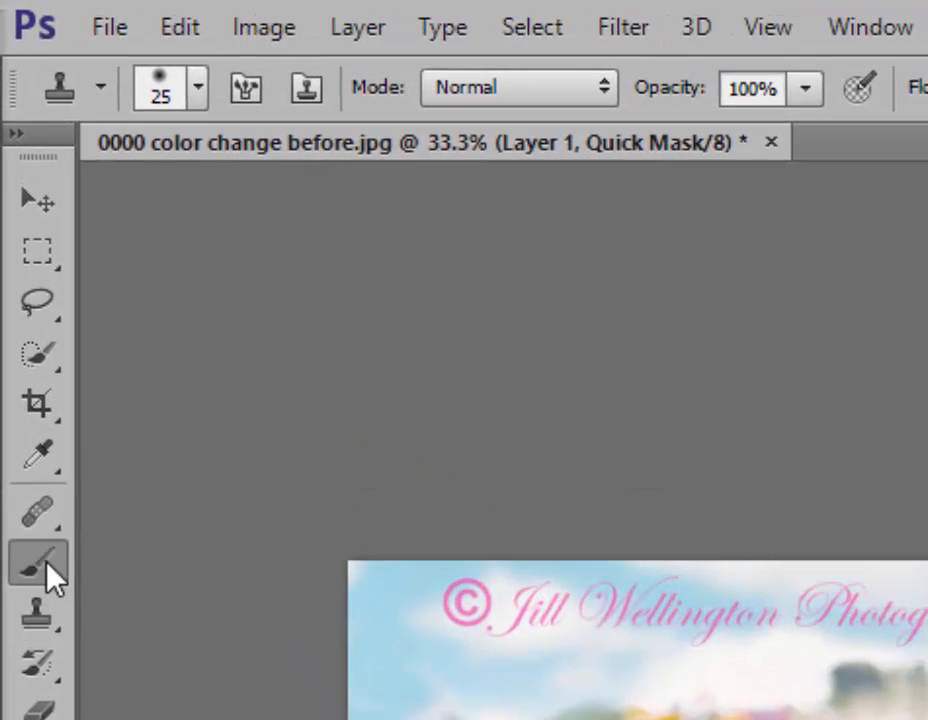
click(17, 209)
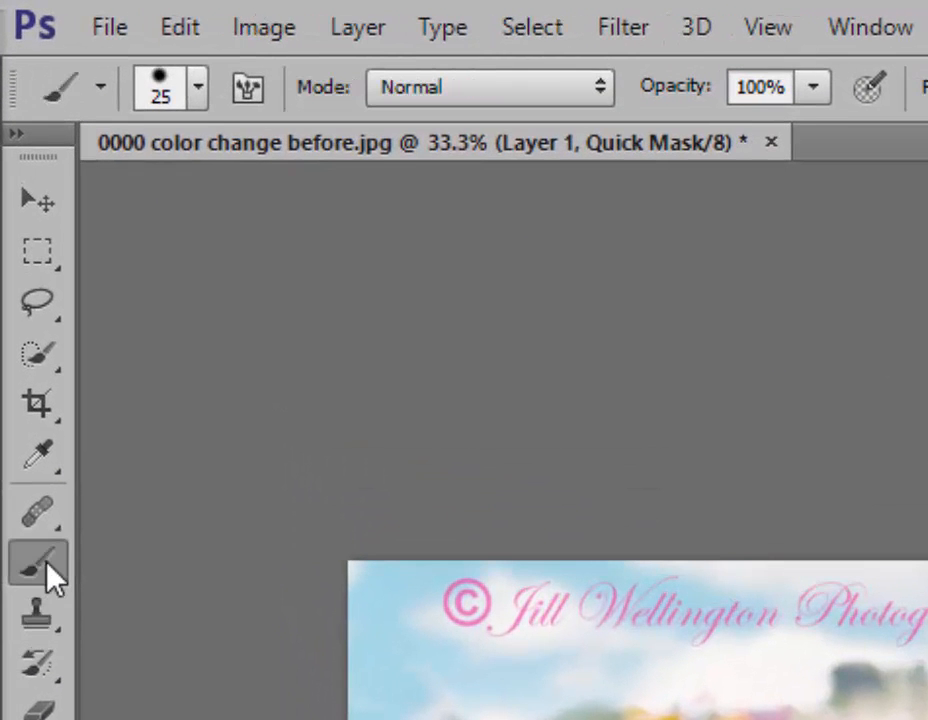
click(197, 88)
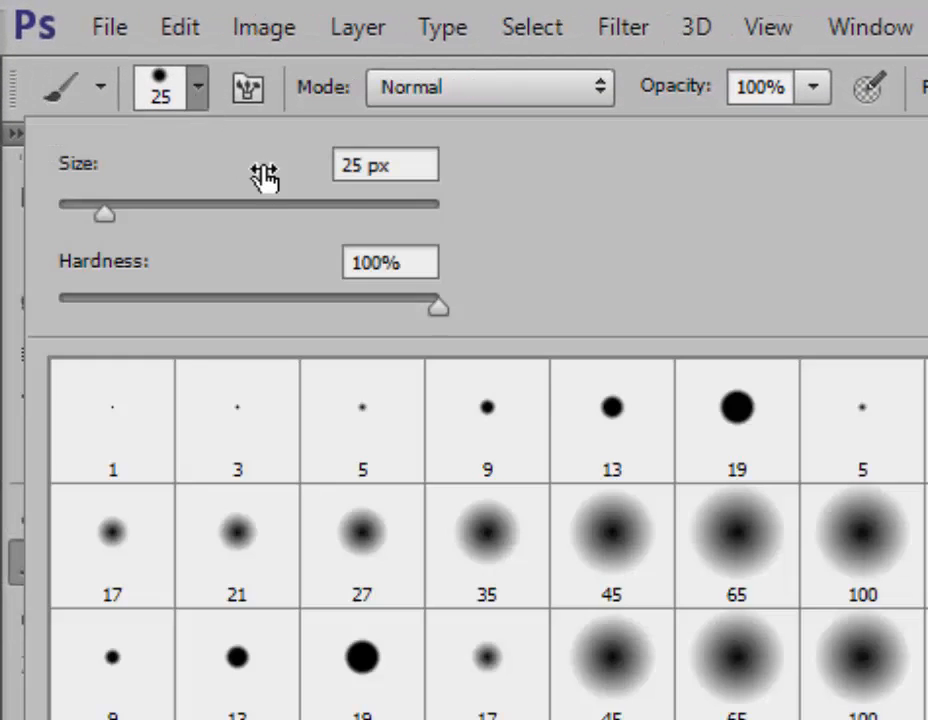
double_click(741, 428)
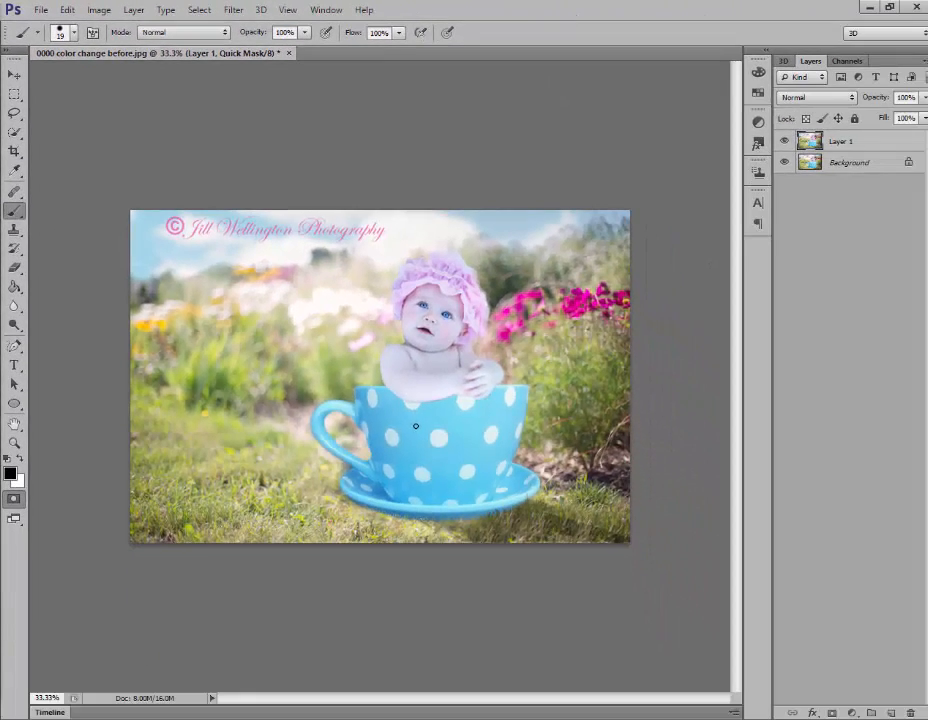
- Paint the quick mask over the middle of the teacup and, with a smaller brush, its upper rim beside the baby's hands
scroll(415, 426, up, 2)
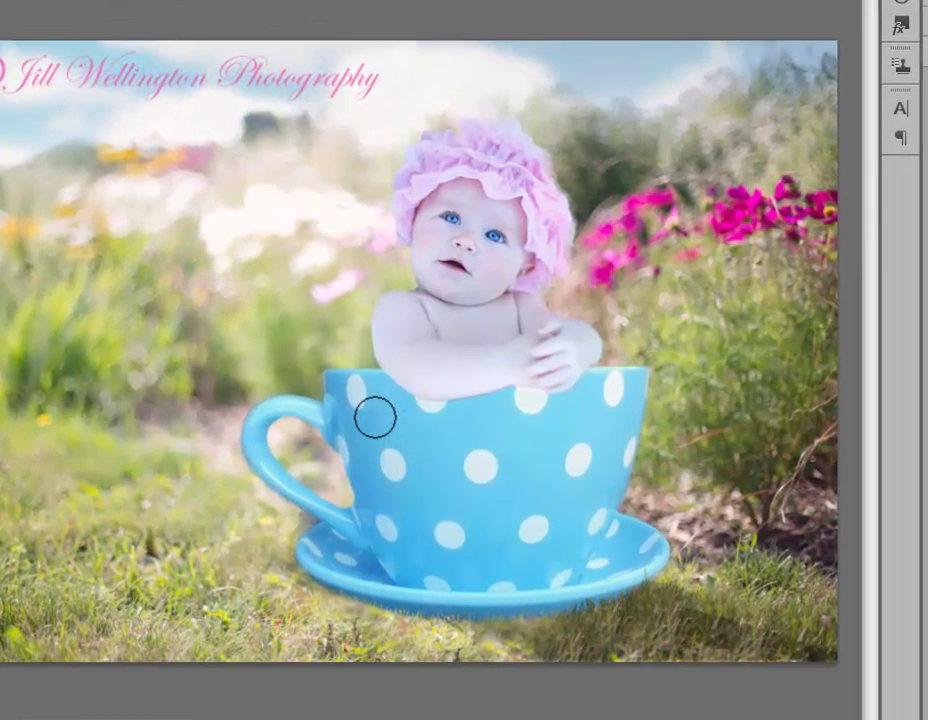
mouse_move(375, 420)
mouse_down()
mouse_move(389, 465)
mouse_move(380, 443)
mouse_move(431, 487)
mouse_move(422, 462)
mouse_move(484, 488)
mouse_move(378, 448)
mouse_move(488, 434)
mouse_move(384, 429)
mouse_move(464, 429)
mouse_move(425, 425)
mouse_move(542, 407)
mouse_move(567, 416)
mouse_move(488, 453)
mouse_move(590, 452)
mouse_move(548, 481)
mouse_move(563, 441)
mouse_move(610, 428)
mouse_move(619, 415)
mouse_move(582, 420)
mouse_up()
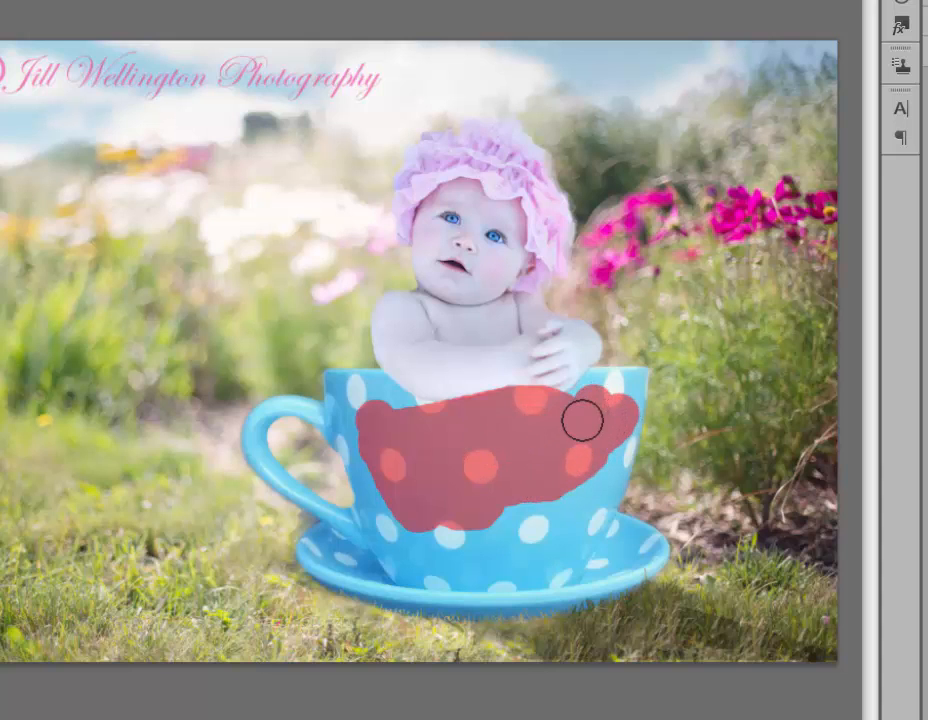
scroll(619, 375, up, 3)
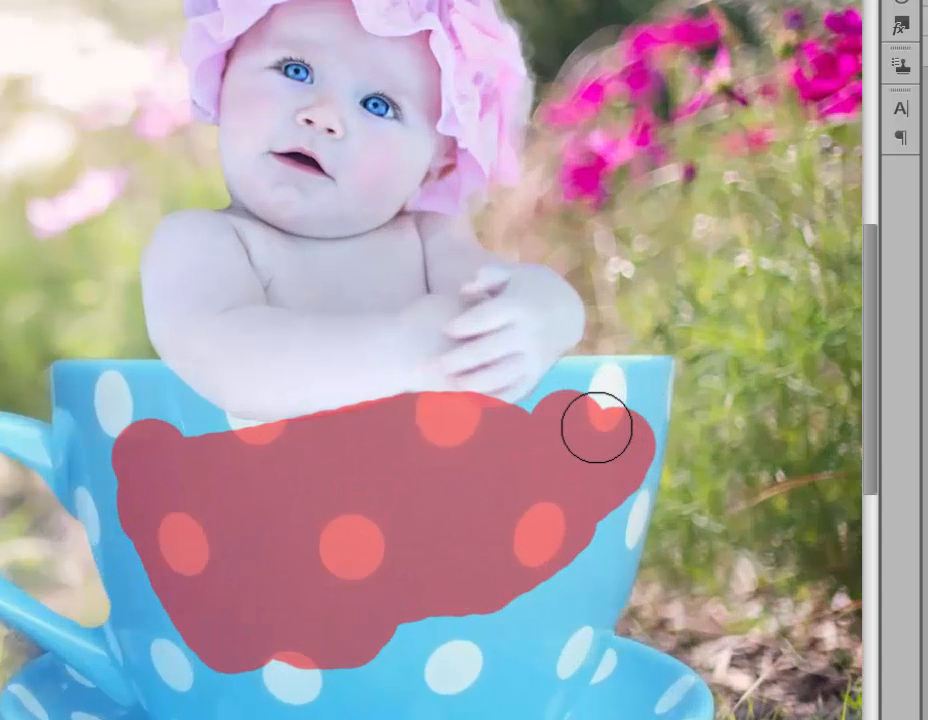
key(bracketleft)
key(bracketleft)
key(bracketleft)
key(bracketleft)
click(567, 365)
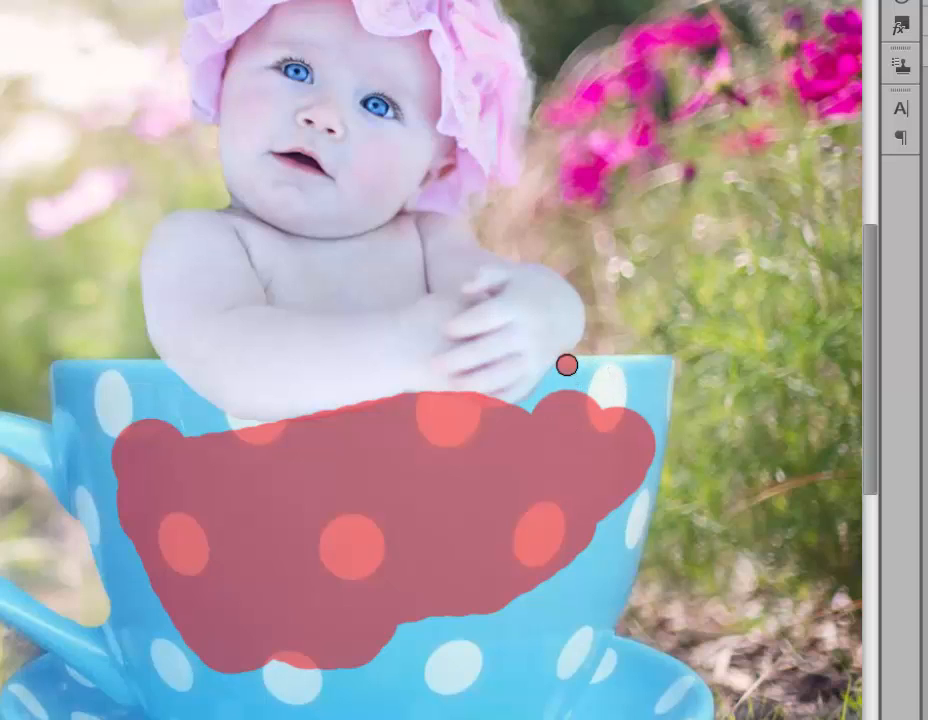
drag(573, 368, 655, 365)
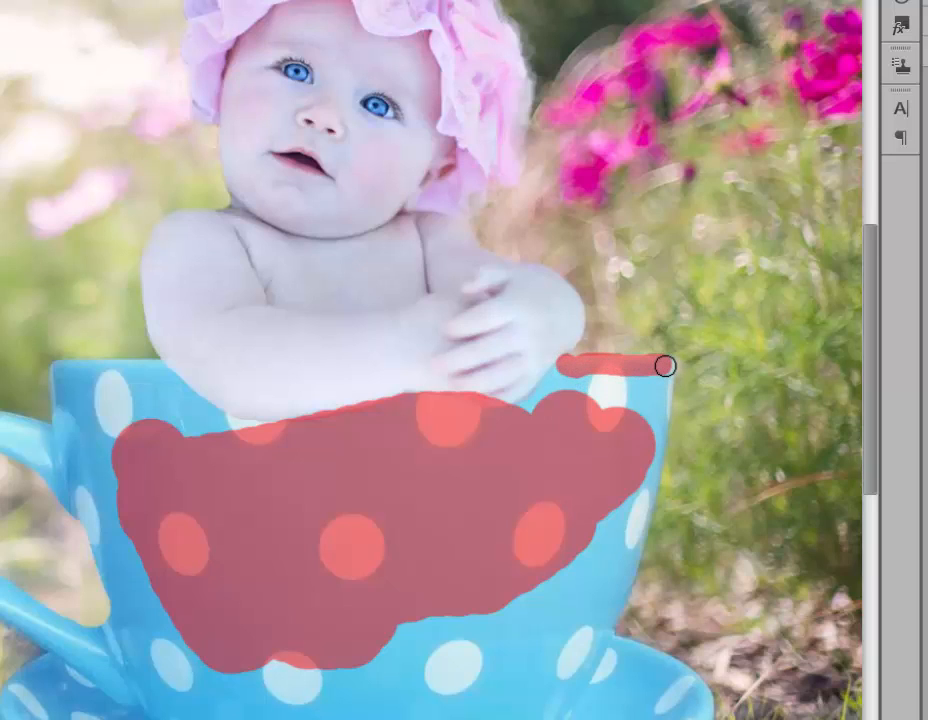
mouse_move(665, 381)
mouse_down()
mouse_move(647, 481)
mouse_move(647, 391)
mouse_move(637, 382)
mouse_move(653, 393)
mouse_move(642, 378)
mouse_move(602, 407)
mouse_move(623, 370)
mouse_move(602, 406)
mouse_move(588, 379)
mouse_move(571, 385)
mouse_move(562, 369)
mouse_move(523, 416)
mouse_move(548, 398)
mouse_move(585, 398)
mouse_up()
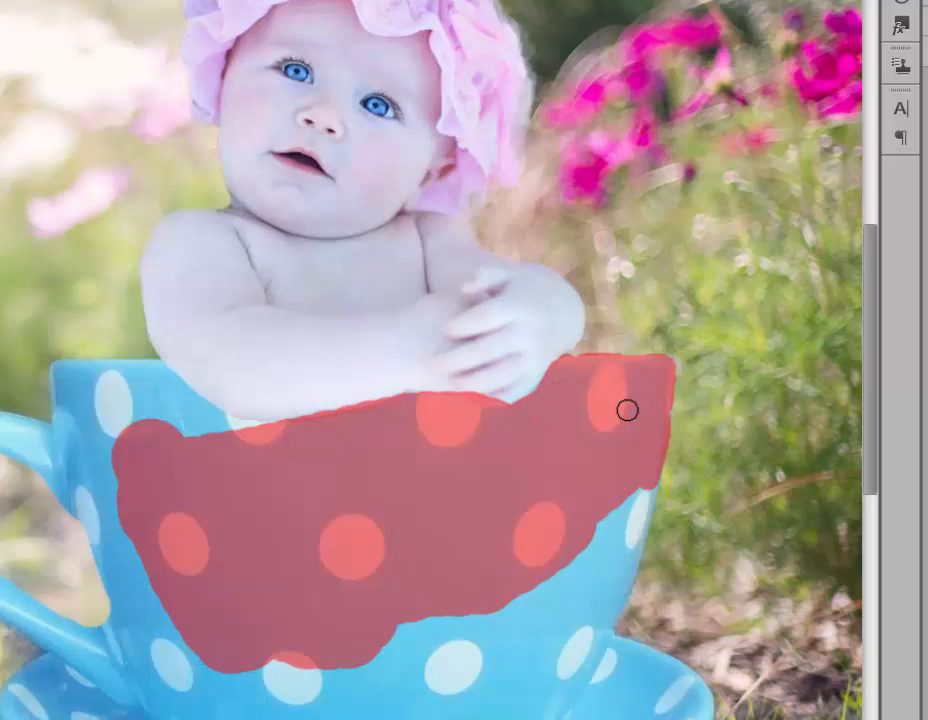
- Enlarge the brush and paint the quick mask over the lower cup, the whole saucer and the cup's handle-side wall
scroll(423, 594, up, 3)
scroll(421, 593, down, 5)
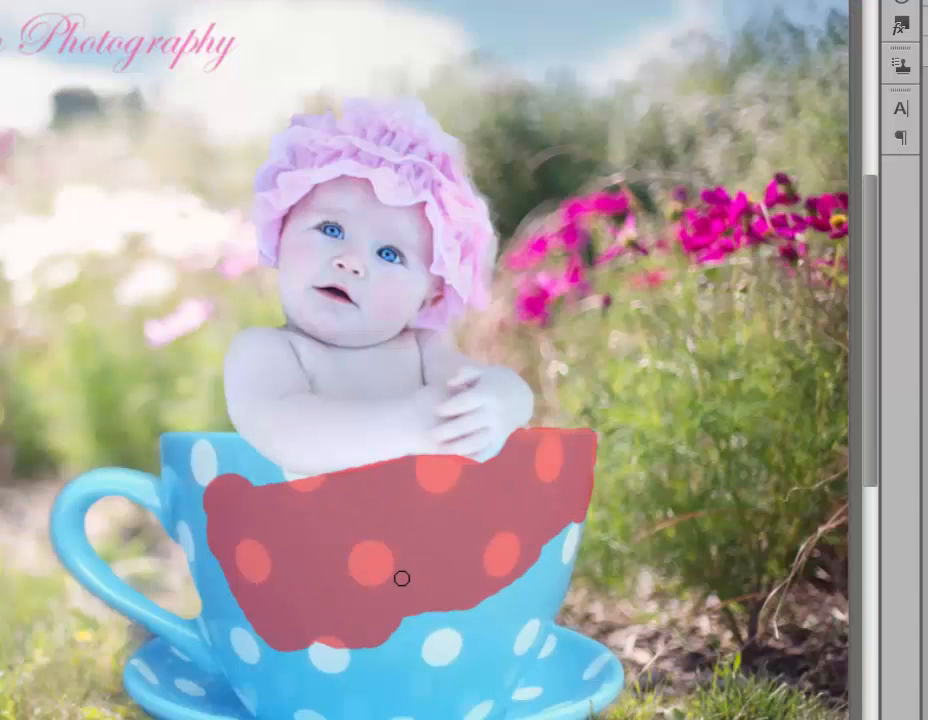
key(bracketright)
key(bracketright)
key(bracketright)
mouse_move(389, 636)
mouse_down()
mouse_move(507, 605)
mouse_move(534, 538)
mouse_move(350, 676)
mouse_move(207, 667)
mouse_move(420, 683)
mouse_move(509, 683)
mouse_move(505, 673)
mouse_move(580, 668)
mouse_move(574, 688)
mouse_move(474, 717)
mouse_move(318, 719)
mouse_move(176, 695)
mouse_up()
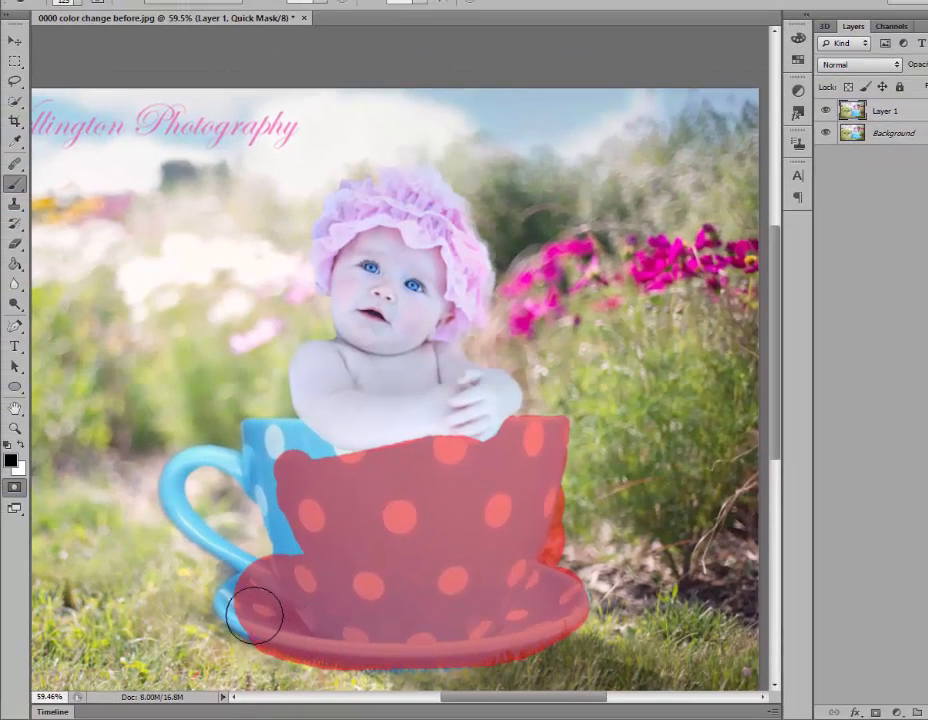
mouse_move(255, 615)
mouse_down()
mouse_move(291, 573)
mouse_move(312, 548)
mouse_move(291, 538)
mouse_move(273, 462)
mouse_up()
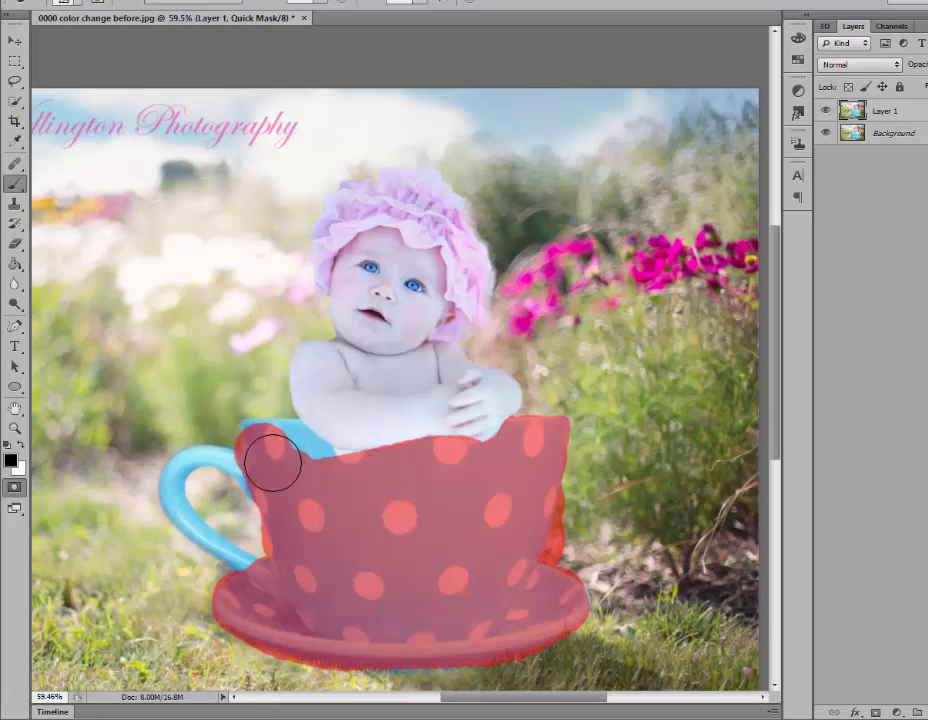
- Reduce the brush to 70 px and mask the remaining cup rim beside the baby's arm and the teacup's handle
key(p)
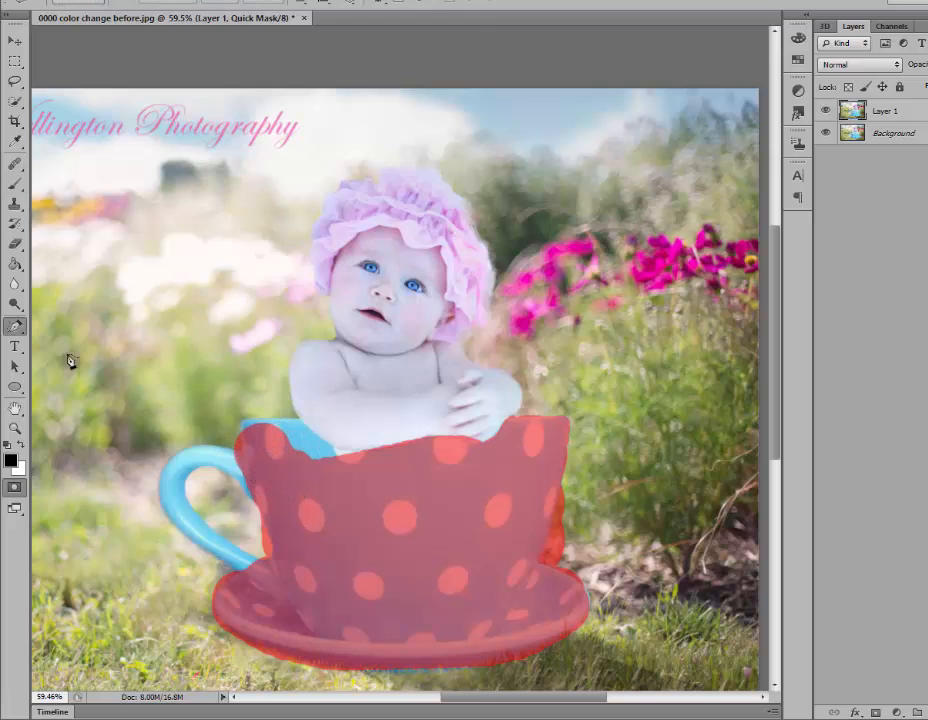
click(15, 183)
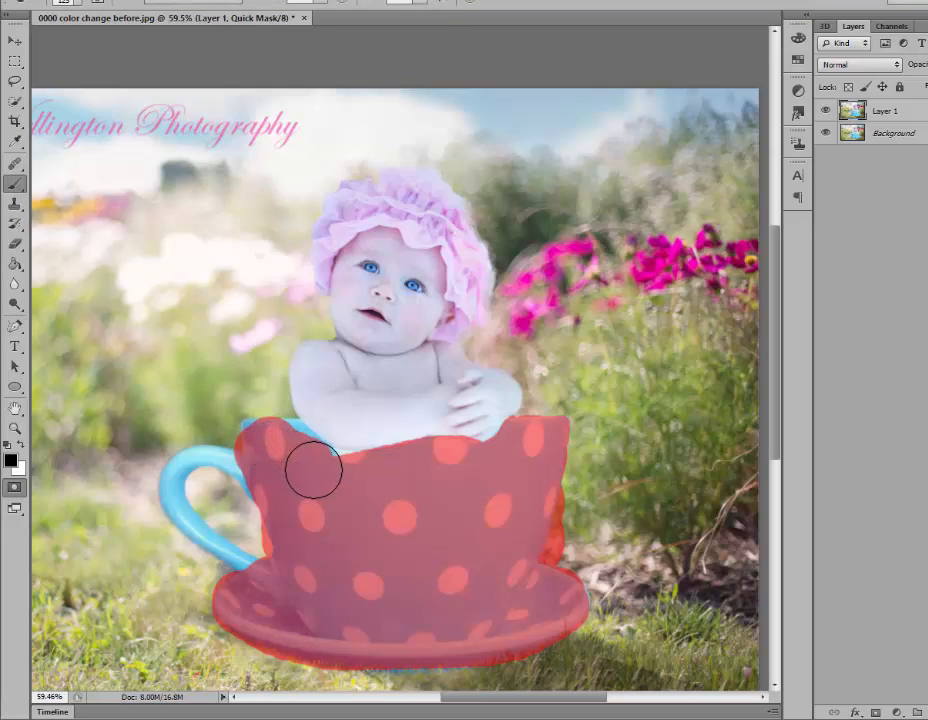
key(bracketleft)
mouse_move(257, 429)
mouse_down()
mouse_move(296, 439)
mouse_move(315, 462)
mouse_up()
key(bracketleft)
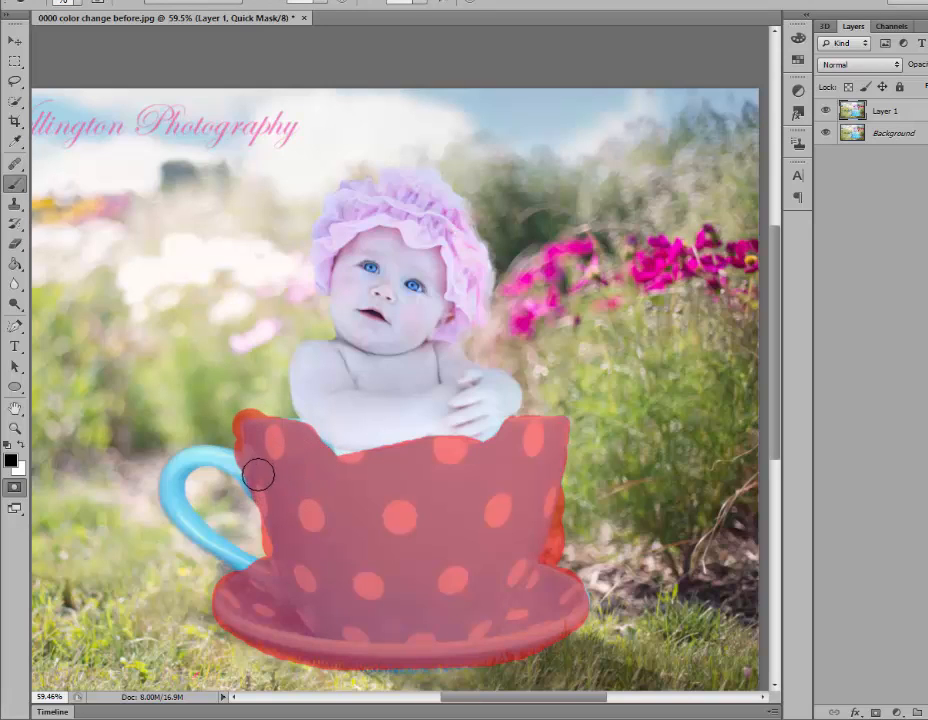
mouse_move(257, 474)
mouse_down()
mouse_move(236, 460)
mouse_move(193, 456)
mouse_move(173, 477)
mouse_move(176, 509)
mouse_move(228, 553)
mouse_move(261, 565)
mouse_up()
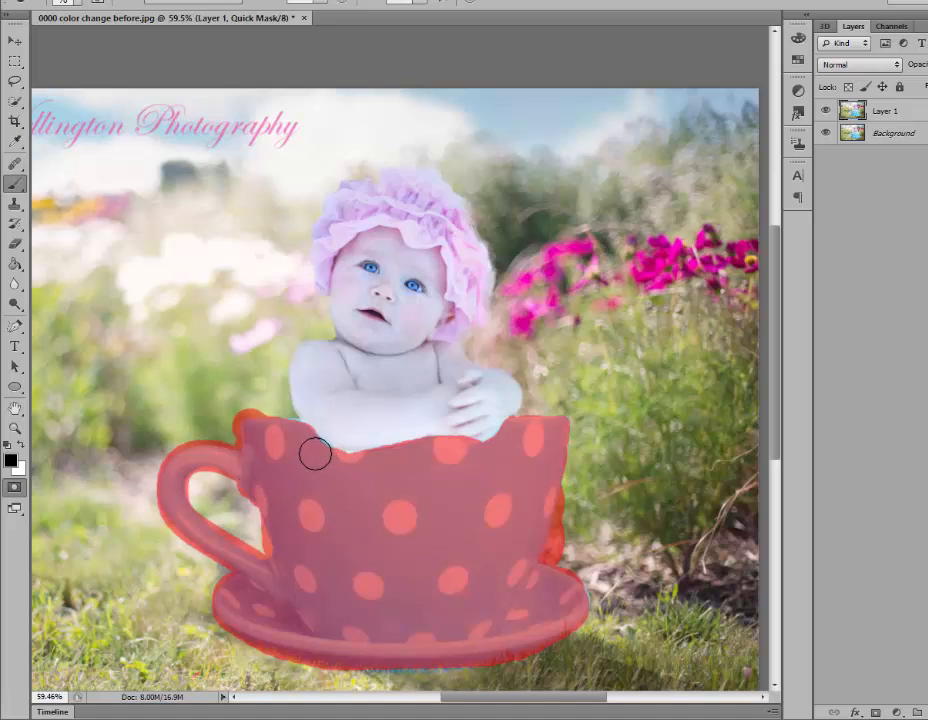
- Exit Quick Mask mode and invert the selection so that only the teacup and saucer are selected
scroll(487, 547, down, 3)
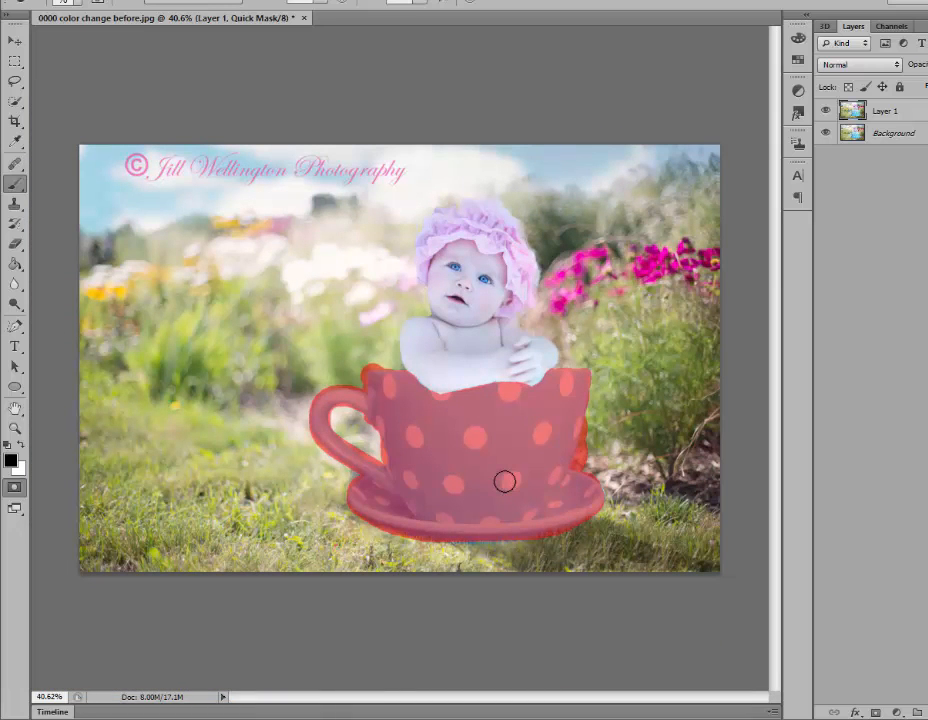
key(q)
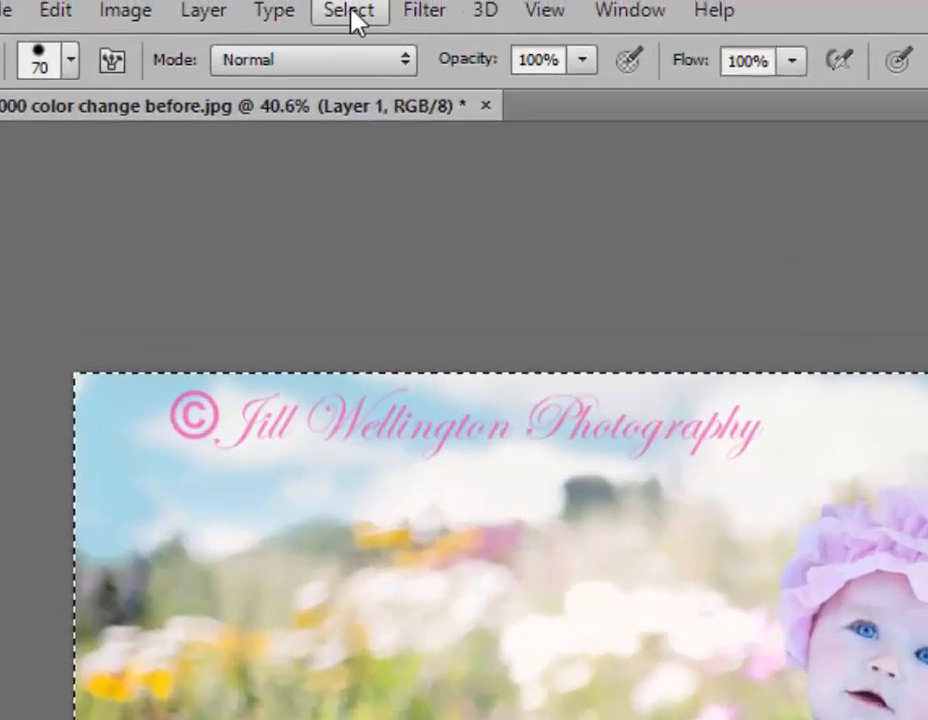
click(350, 14)
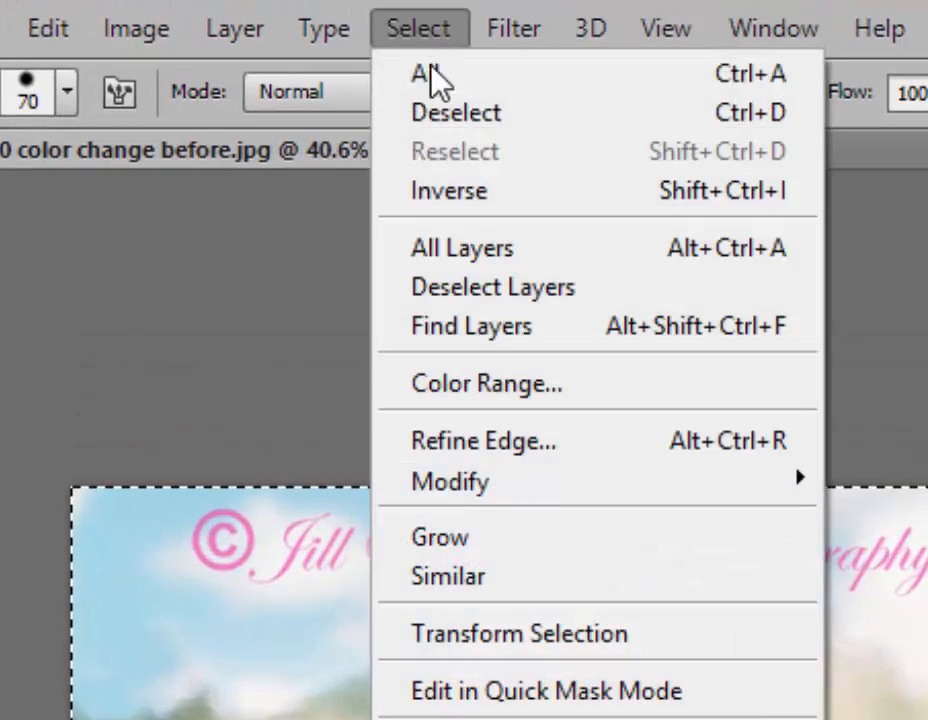
click(518, 201)
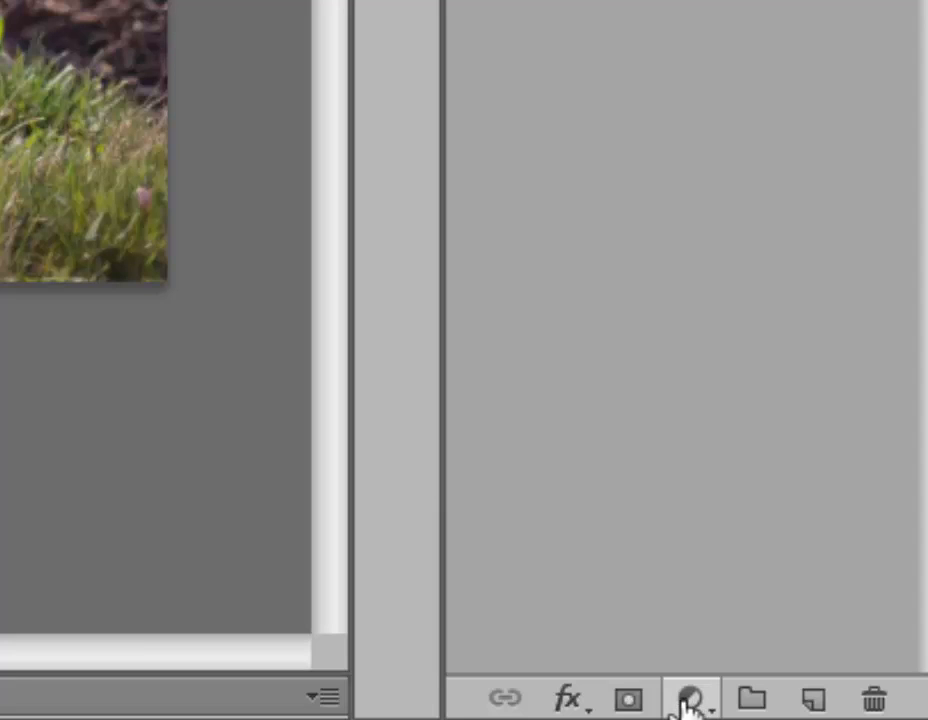
- Add a Hue/Saturation adjustment layer to the selected teacup with Hue +115 and Lightness +49
click(686, 702)
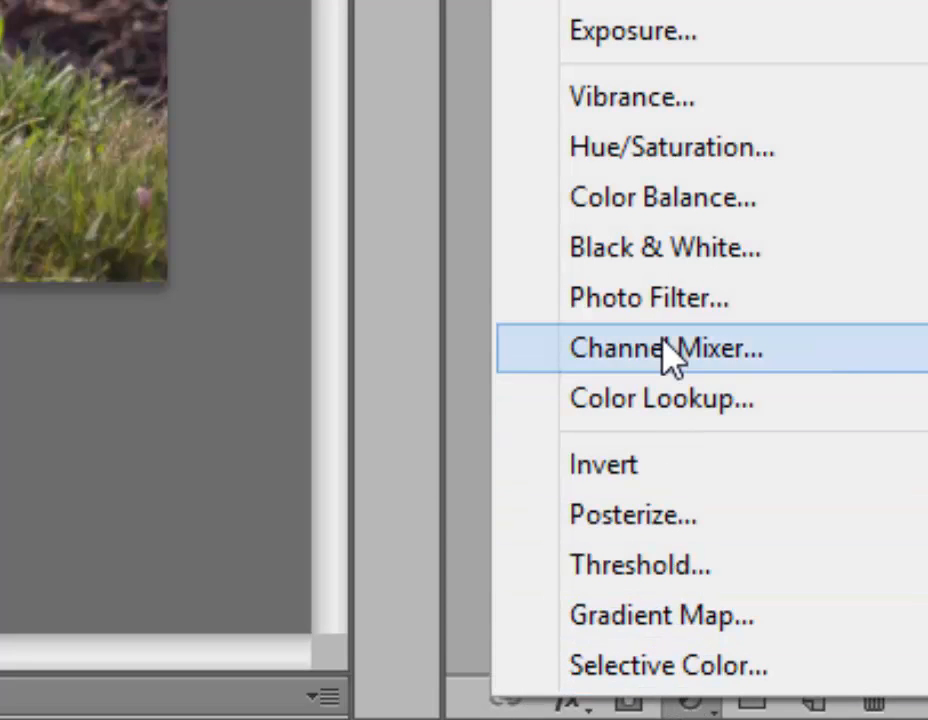
click(799, 149)
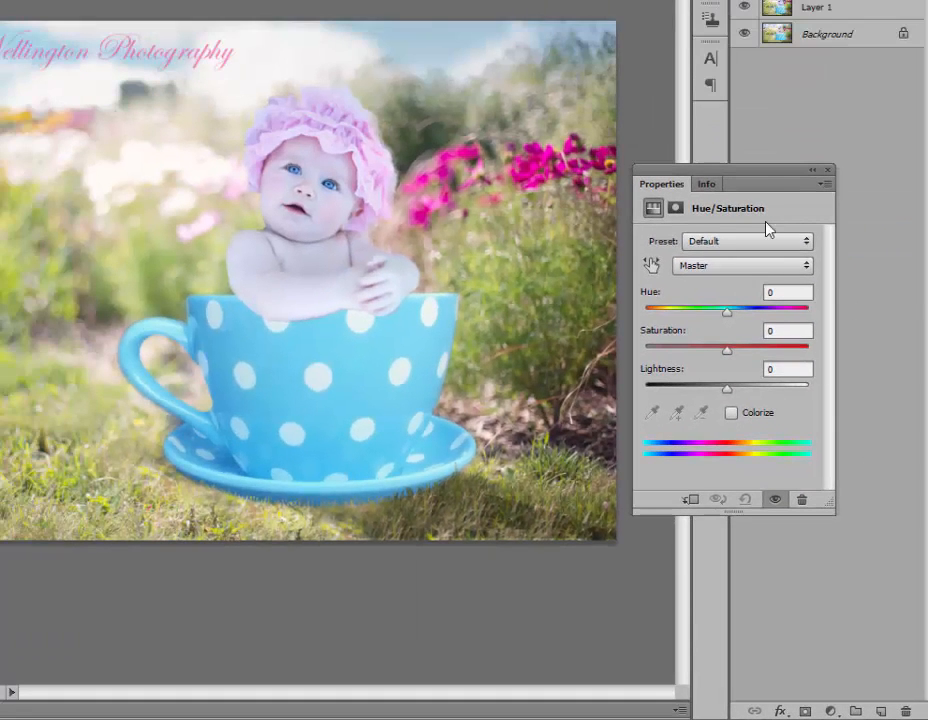
mouse_move(762, 178)
mouse_down()
mouse_move(733, 159)
mouse_move(766, 180)
mouse_up()
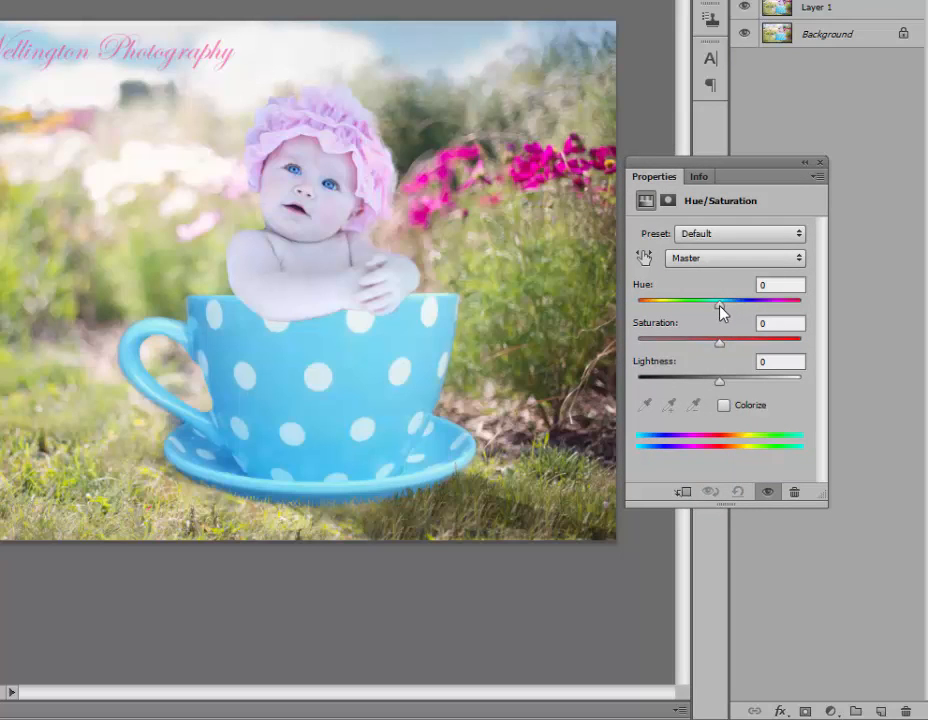
mouse_move(719, 305)
mouse_down()
mouse_move(671, 306)
mouse_move(657, 320)
mouse_move(733, 325)
mouse_move(781, 307)
mouse_move(780, 298)
mouse_up()
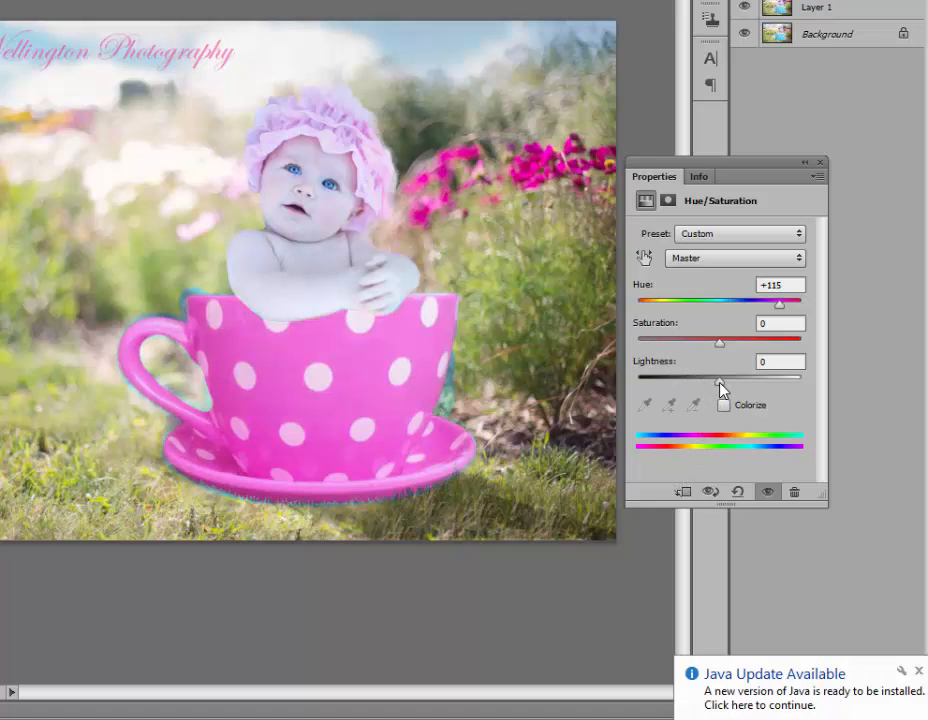
drag(722, 388, 764, 369)
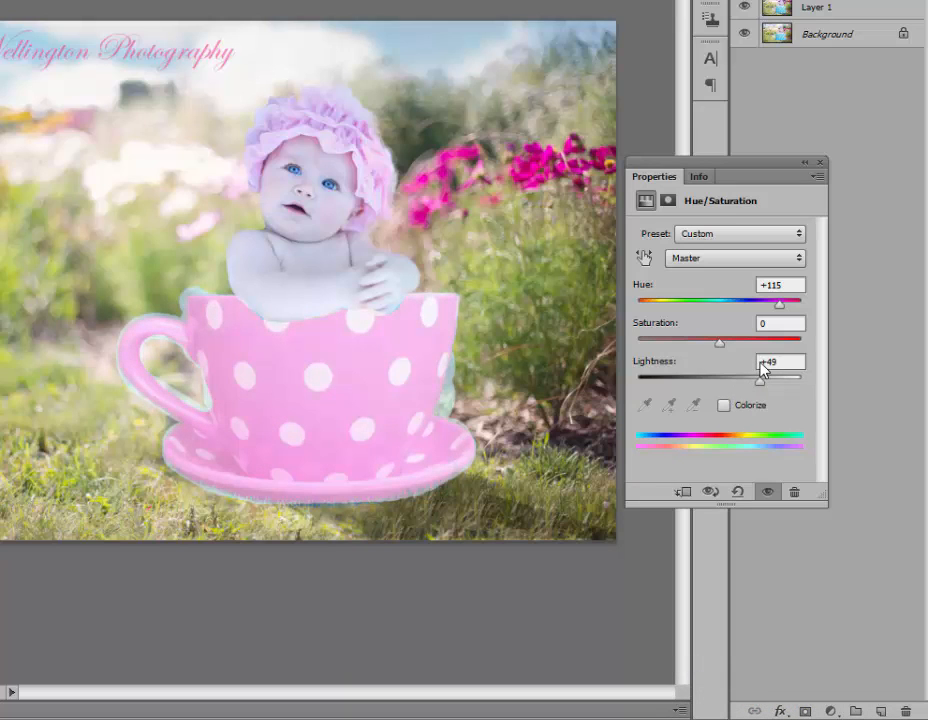
click(820, 163)
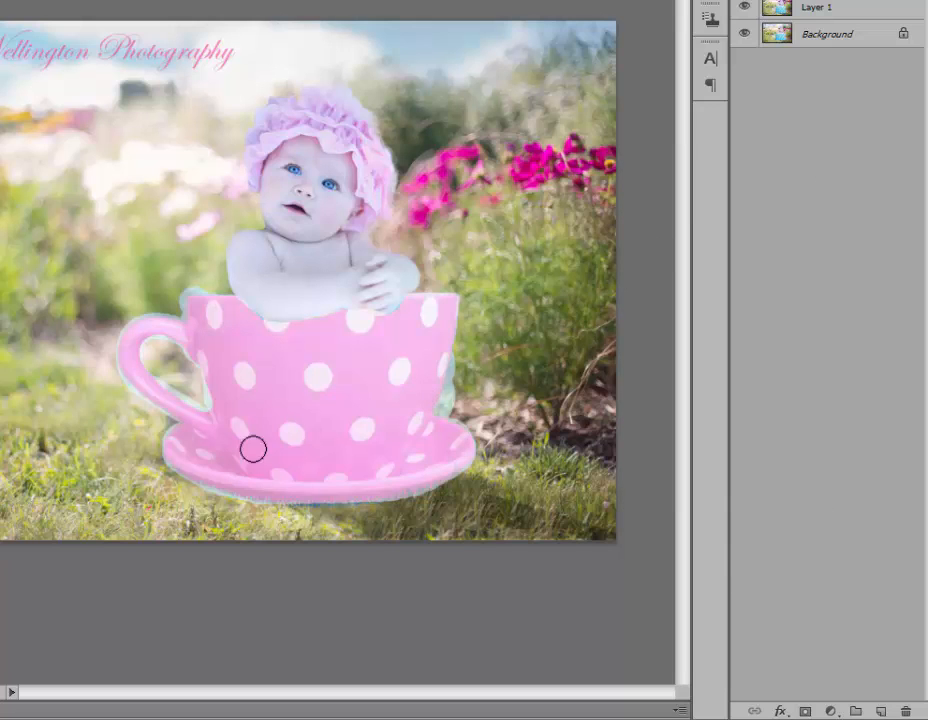
- With black and a smaller brush, paint on the Hue/Saturation mask along the handle's outer edge to remove the color spill
scroll(199, 478, up, 4)
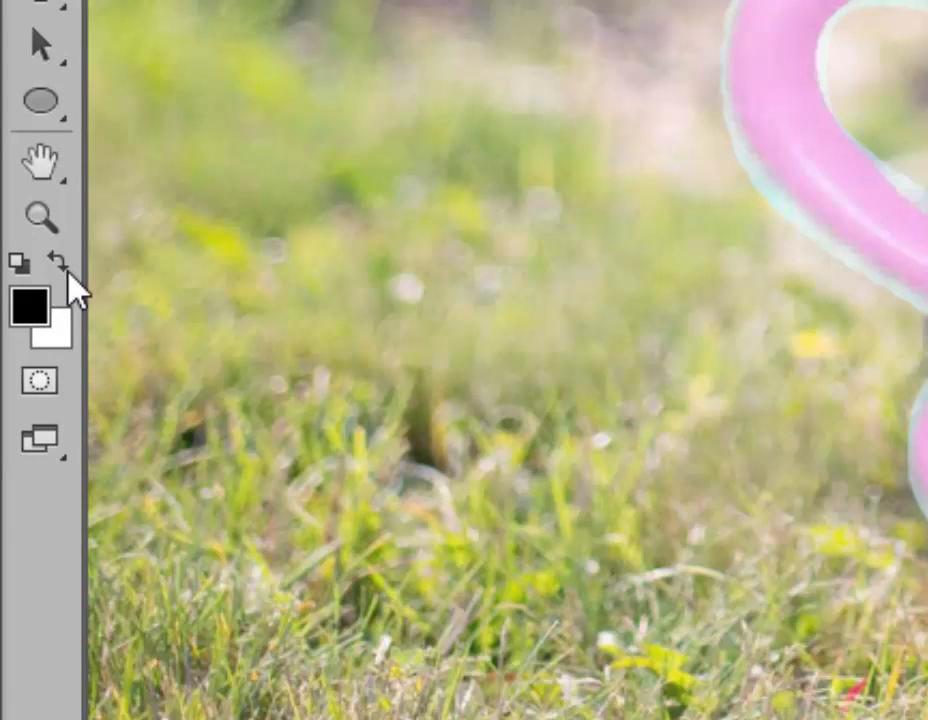
click(62, 268)
click(56, 262)
click(58, 262)
click(55, 260)
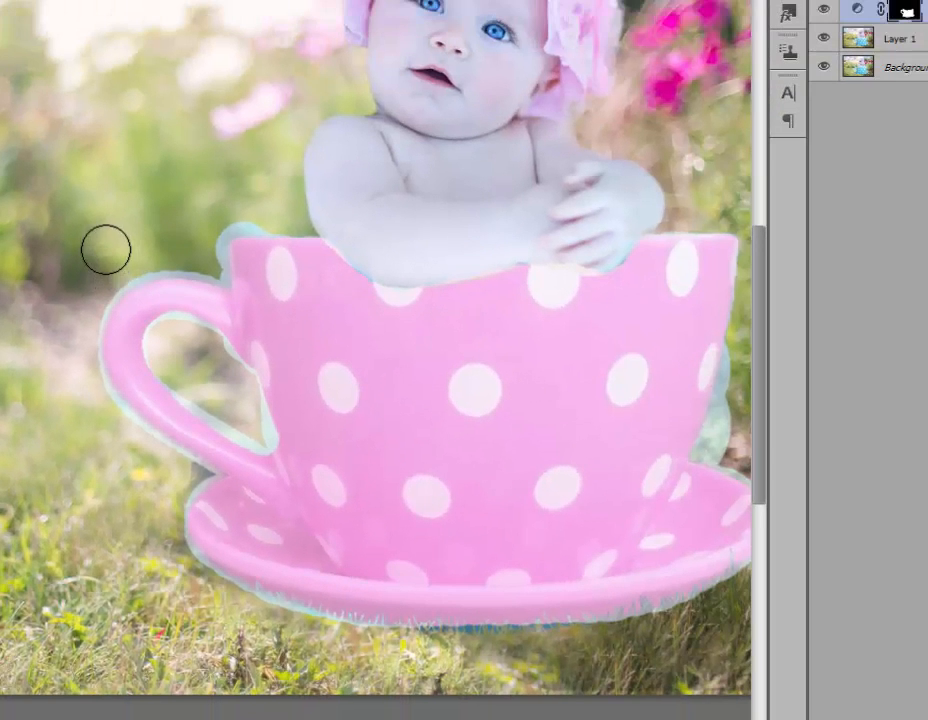
key(bracketleft)
key(bracketleft)
key(bracketleft)
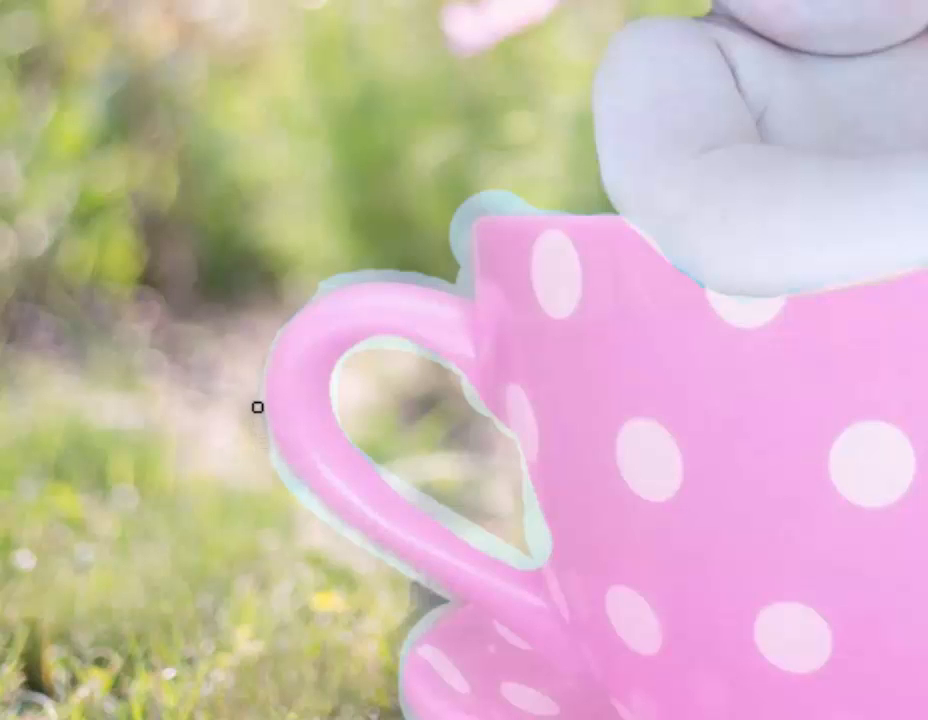
drag(259, 398, 275, 344)
scroll(325, 235, up, 3)
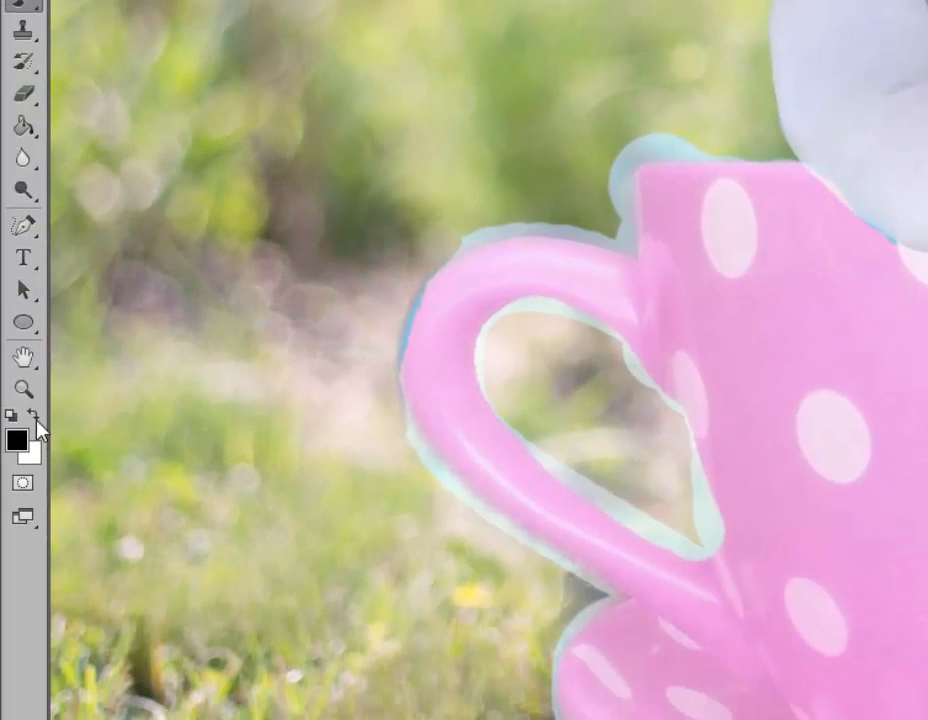
- Swap the foreground color to white and paint the pink back onto the handle's outer edge
click(35, 417)
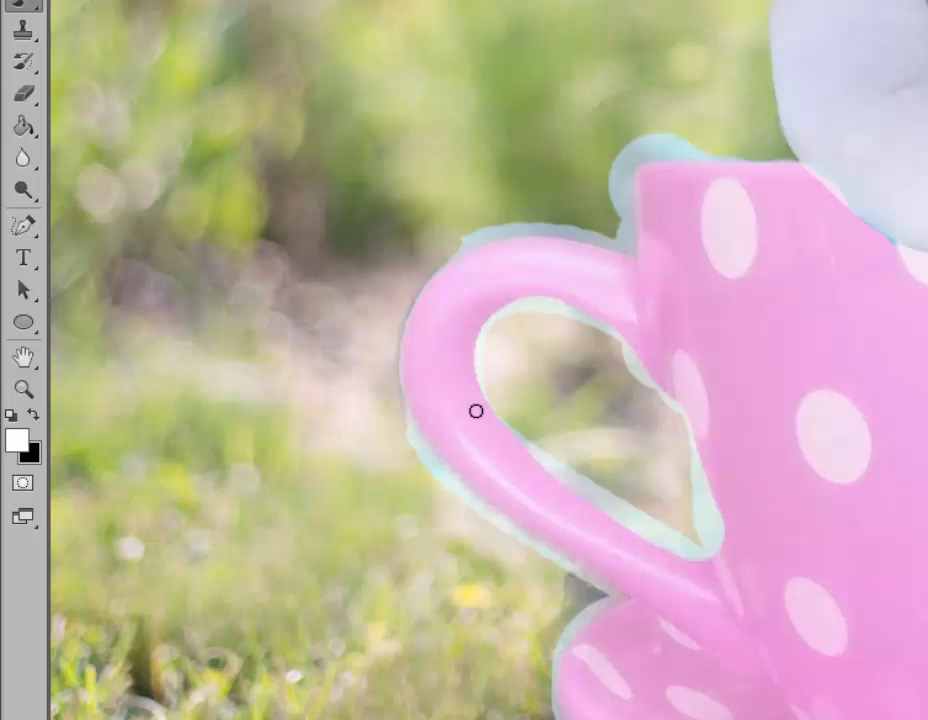
scroll(485, 402, down, 1)
scroll(485, 402, down, 2)
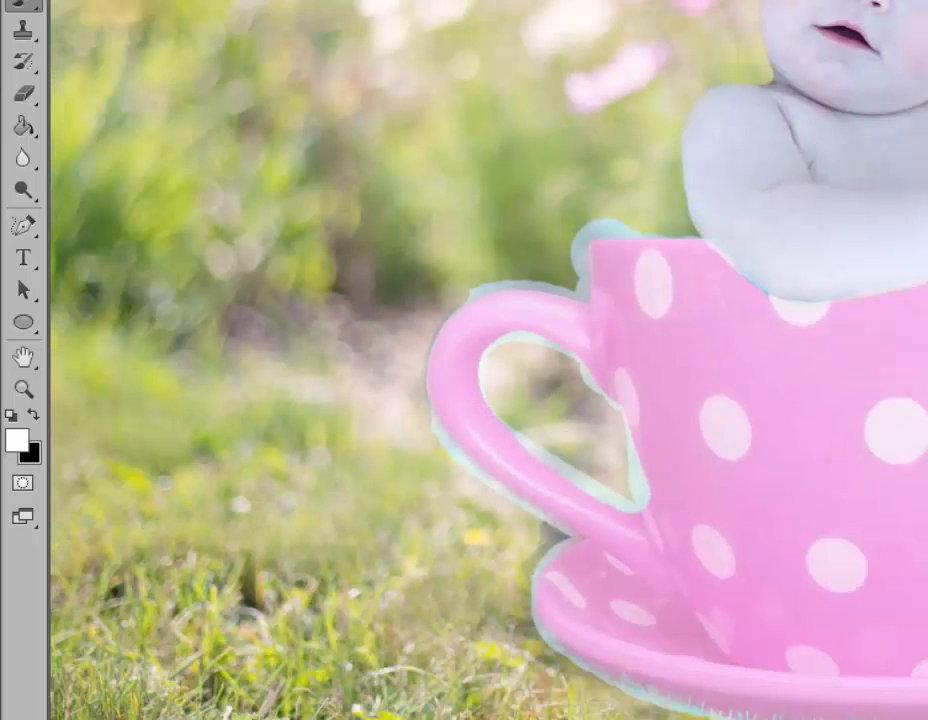
- Flatten the image into a single background layer
scroll(425, 360, up, 3)
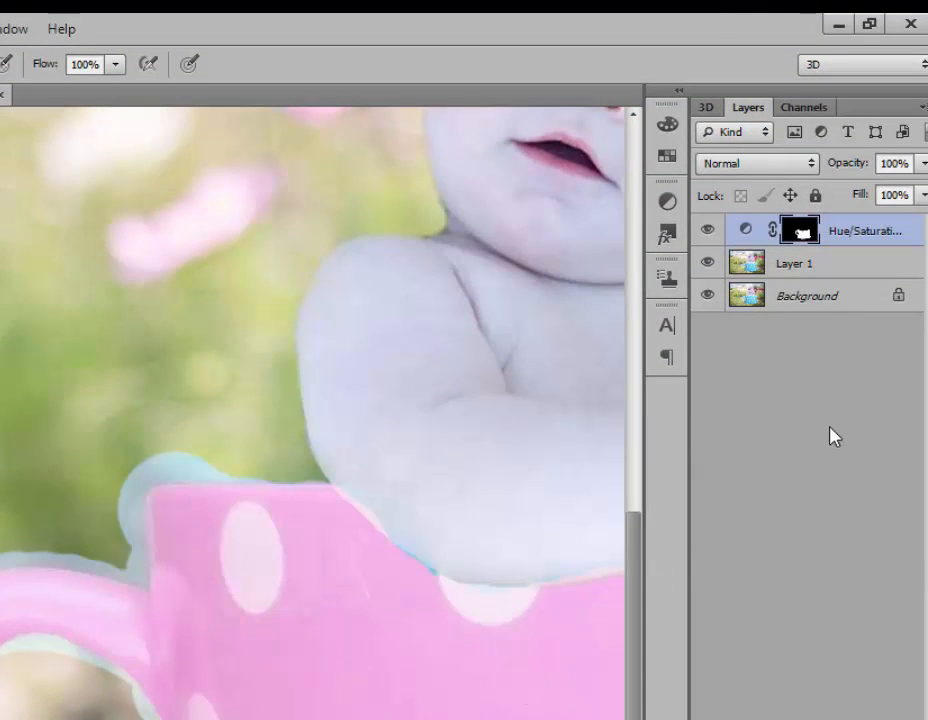
right_click(806, 301)
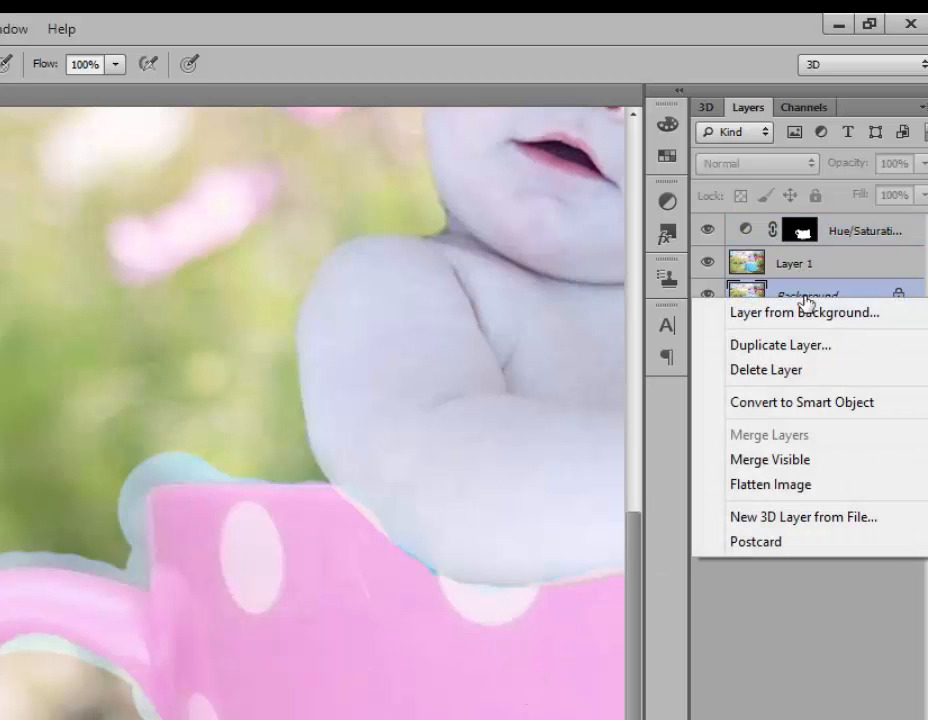
click(834, 494)
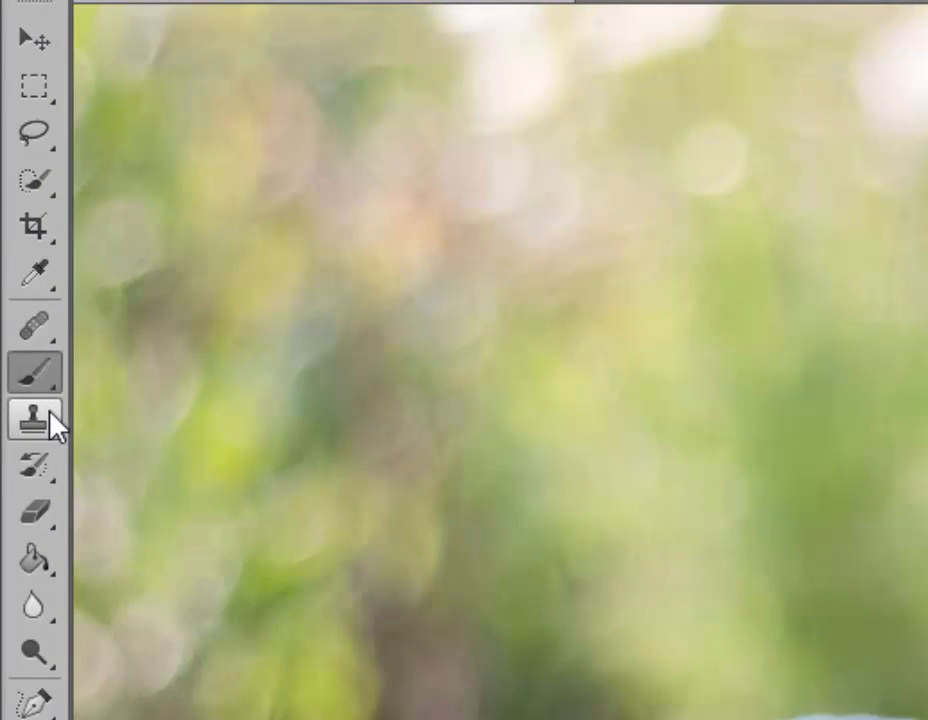
- Choose the Clone Stamp tool with the soft round 35 px brush preset
click(49, 420)
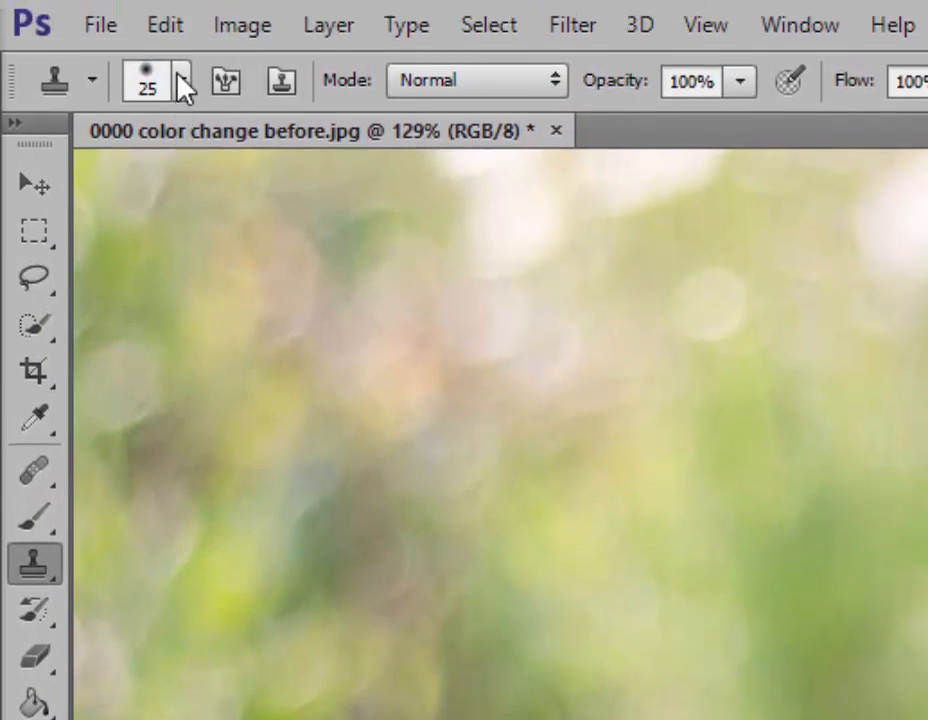
click(181, 82)
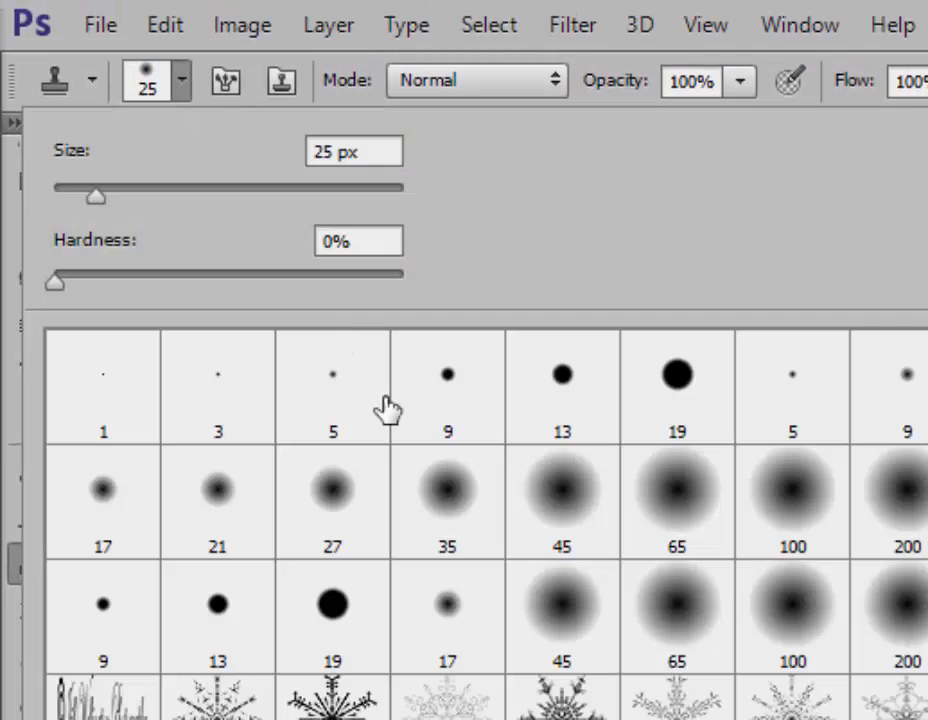
double_click(464, 526)
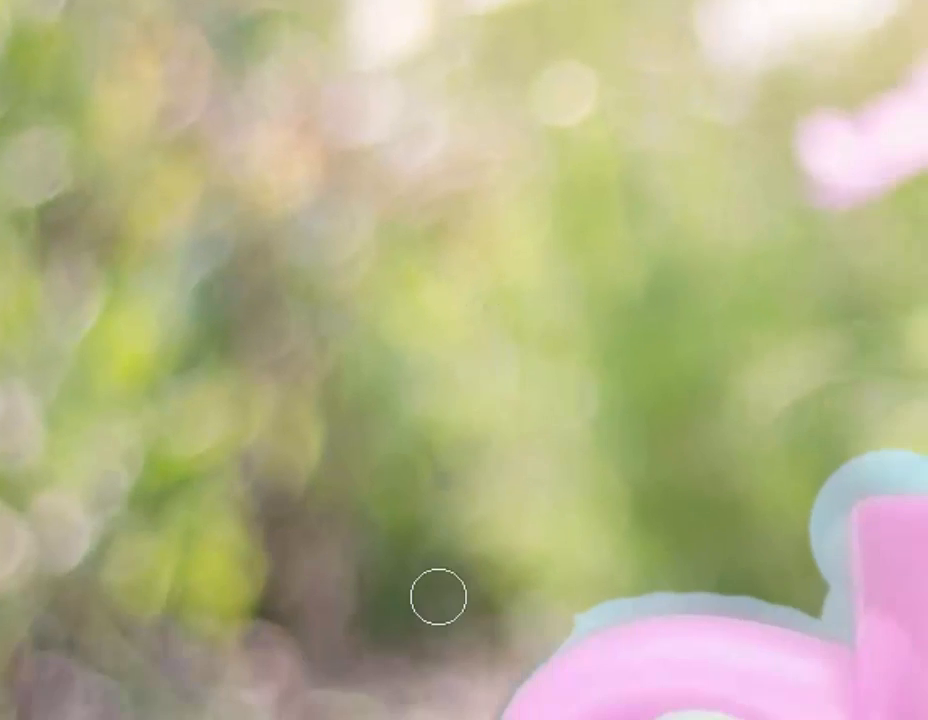